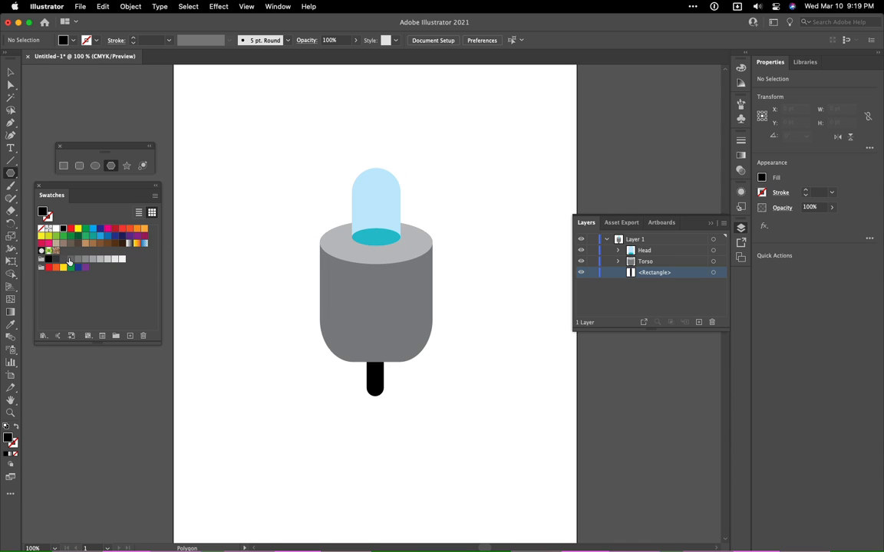
Draw a dark gray triangle about 252 by 218 pt with the Polygon tool
click(70, 260)
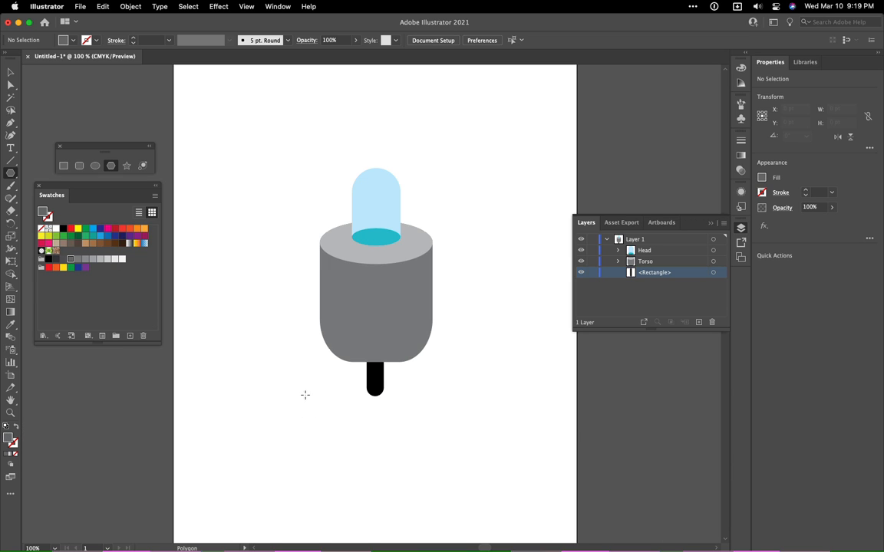
drag(278, 389, 320, 474)
key(Down)
key(Down)
key(Down)
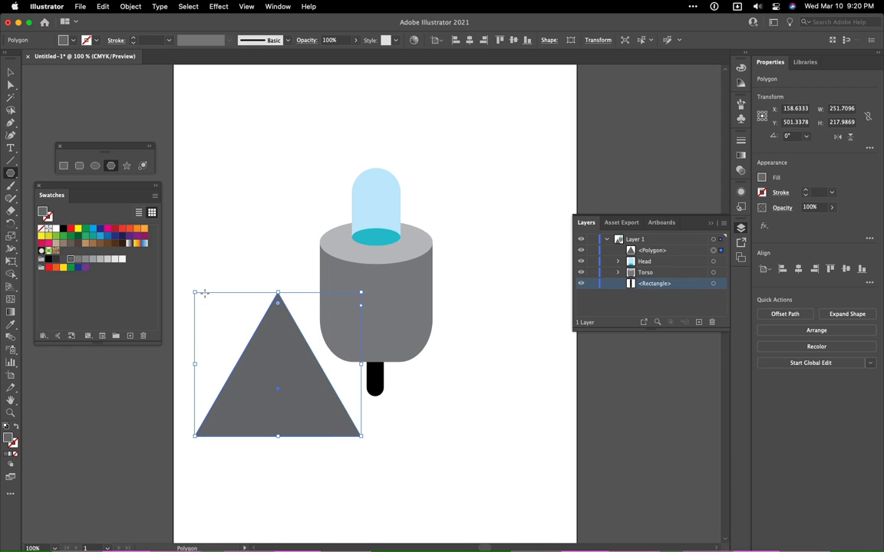
Move the triangle down into the empty area below and to the left of the torso, clear of the black neck rod
click(11, 71)
drag(297, 384, 404, 448)
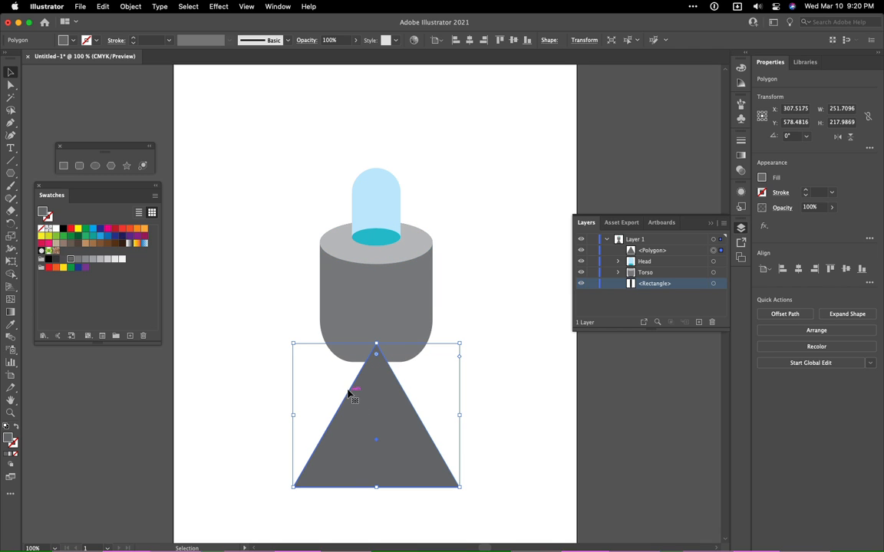
drag(374, 439, 277, 439)
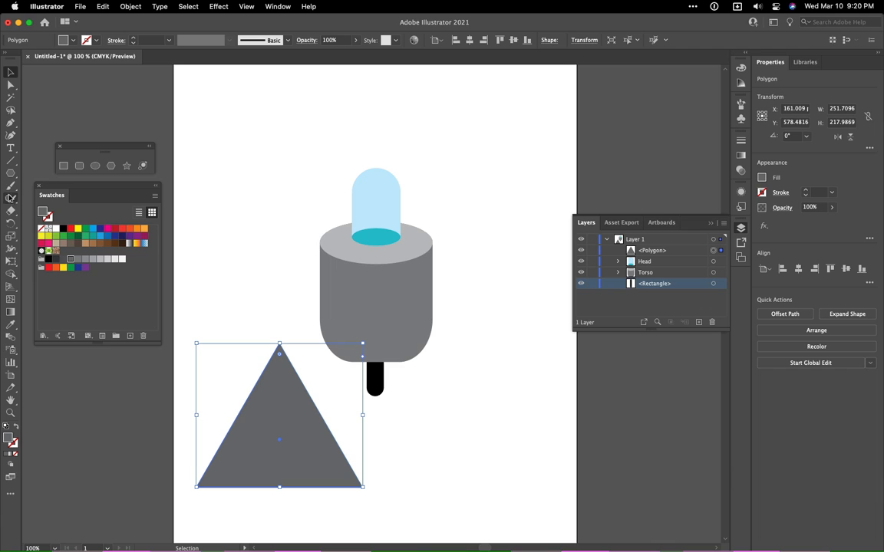
Draw a flat ellipse about 82 by 24 pt across the upper part of the triangle
click(95, 166)
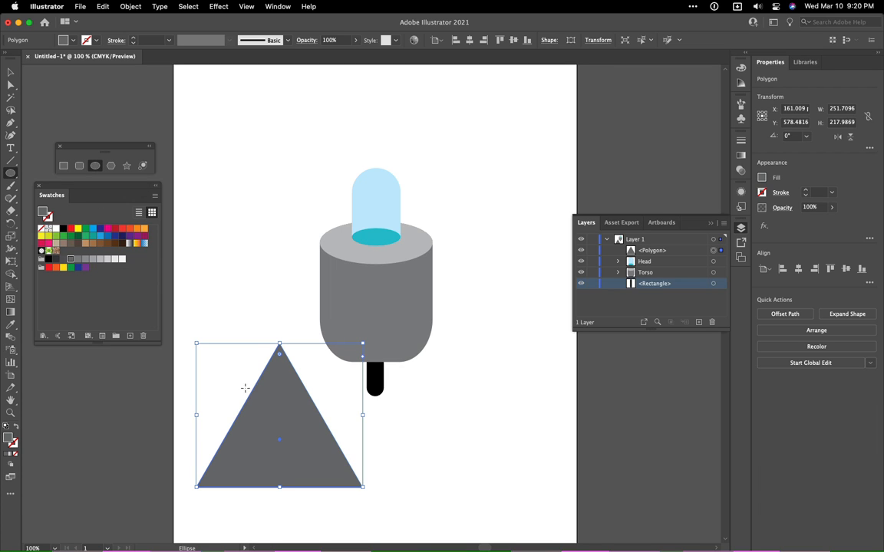
drag(254, 384, 308, 402)
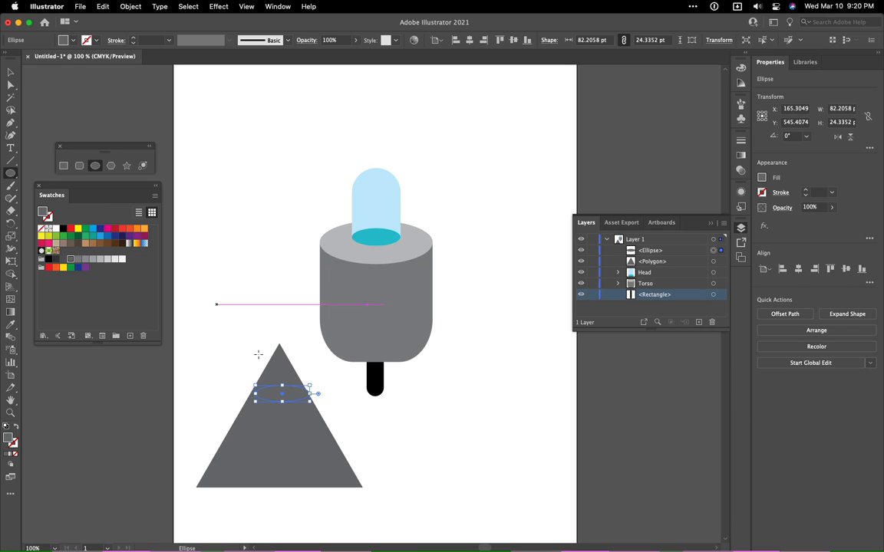
click(10, 72)
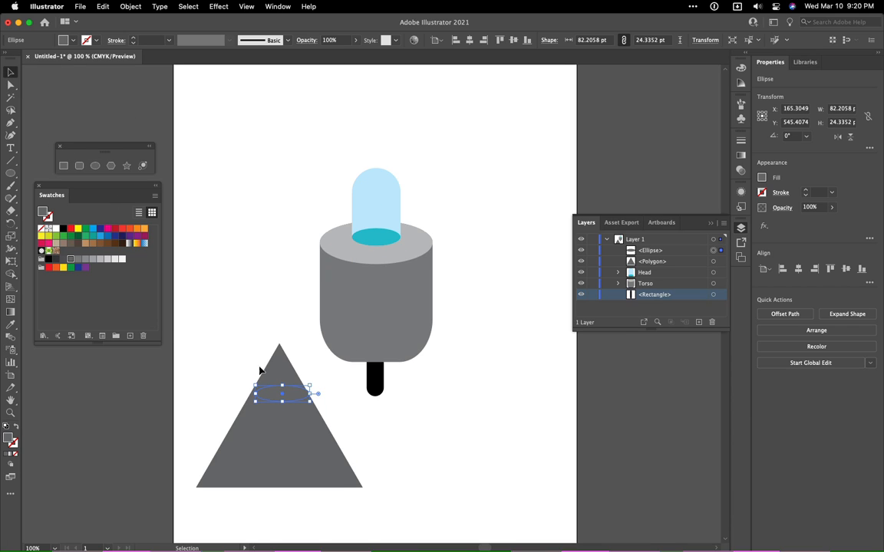
Pick up the light gray fill of the torso's top ellipse and apply it to the new ellipse on the triangle
click(363, 261)
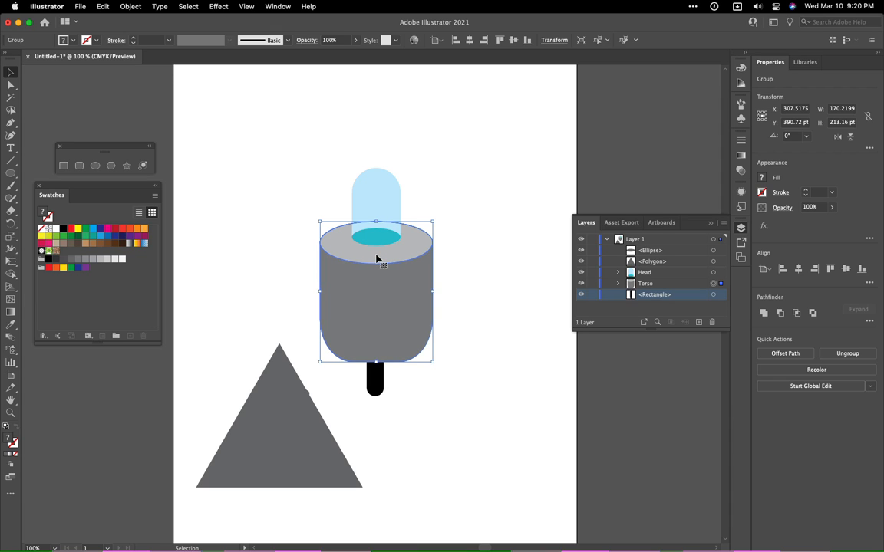
double_click(342, 237)
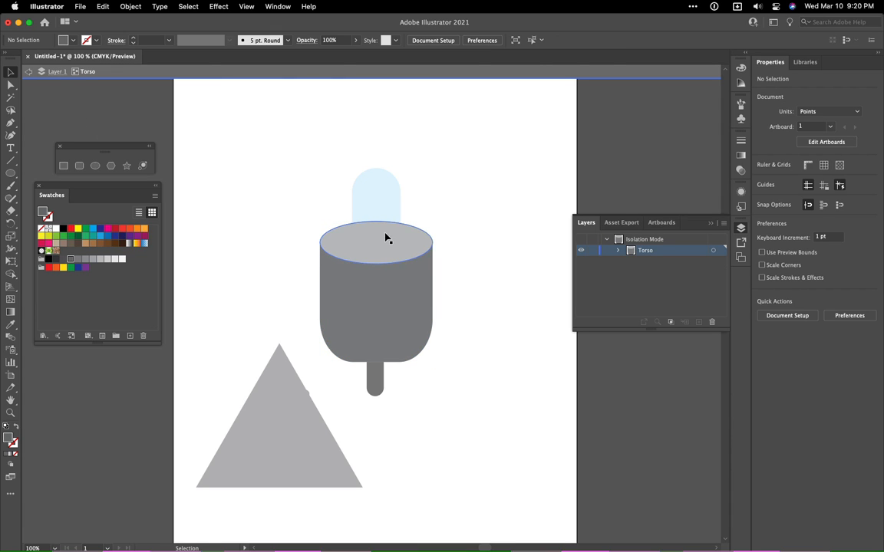
click(386, 255)
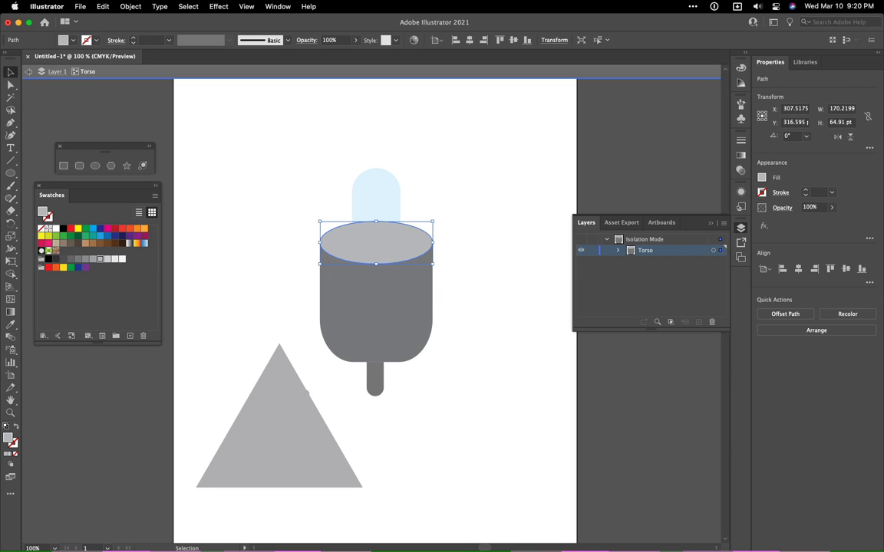
double_click(212, 335)
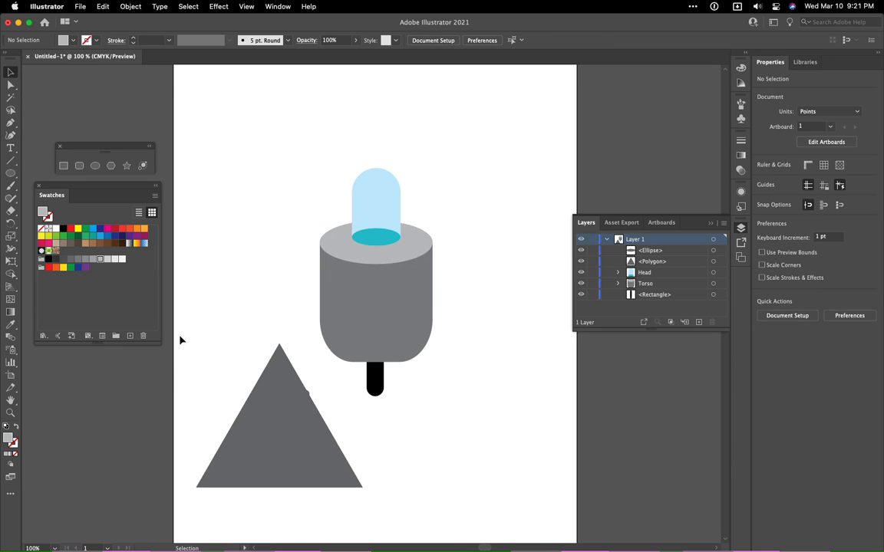
drag(8, 437, 281, 395)
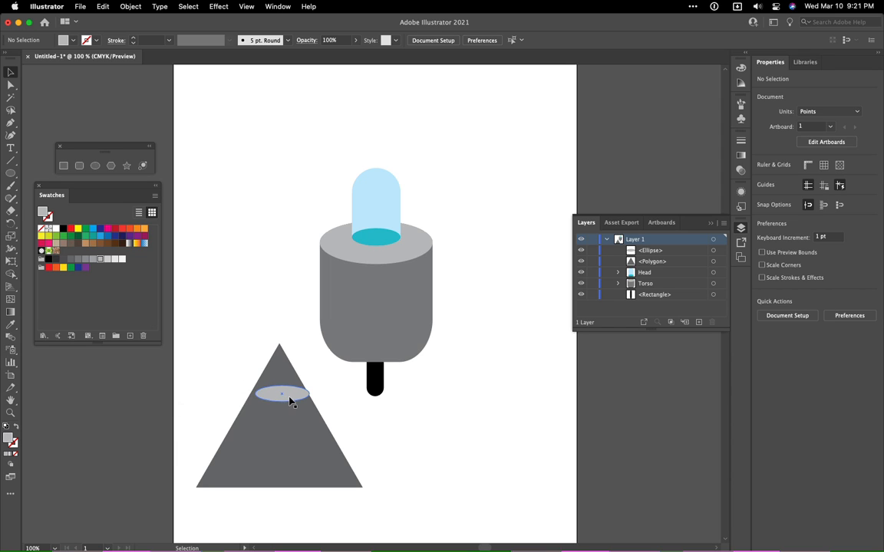
Center the small ellipse on the triangle and widen it symmetrically to about 88 pt to meet both slanted edges
click(286, 398)
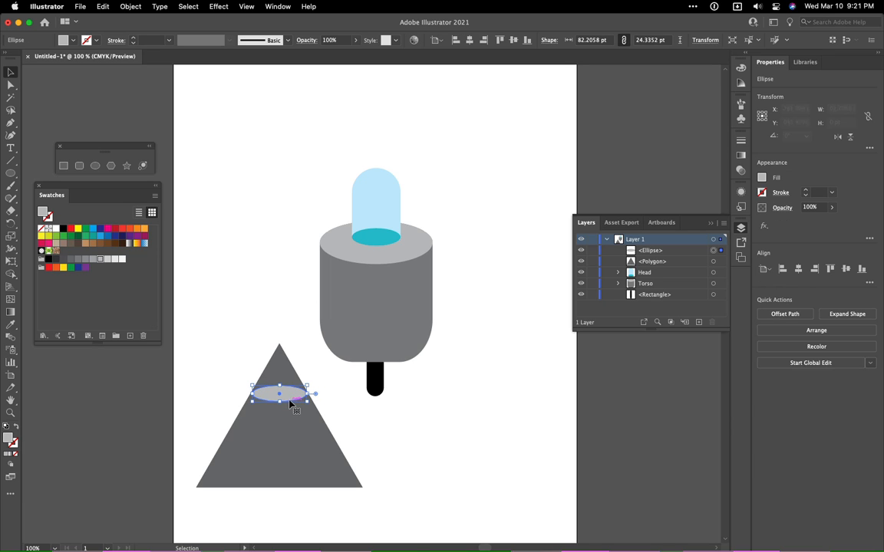
key(super+equal)
key(super+equal)
key(super+equal)
key(super+equal)
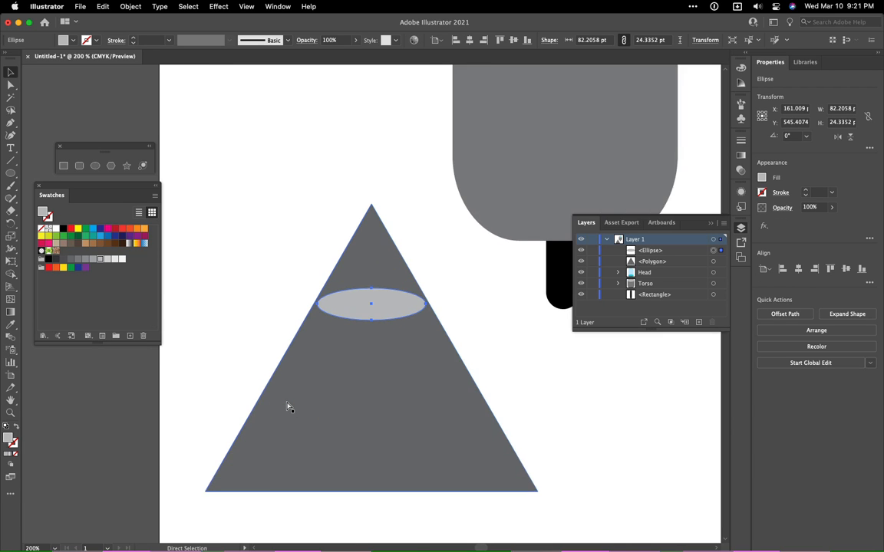
key(v)
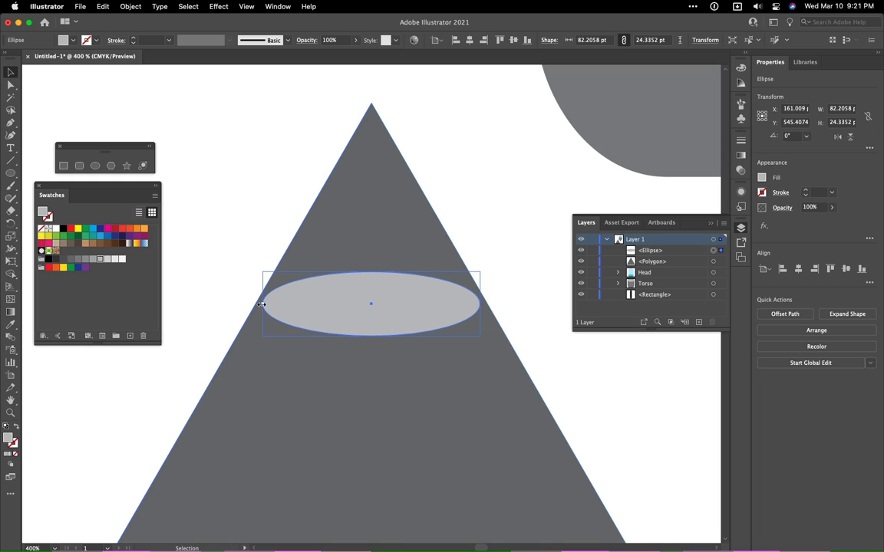
drag(262, 305, 257, 304)
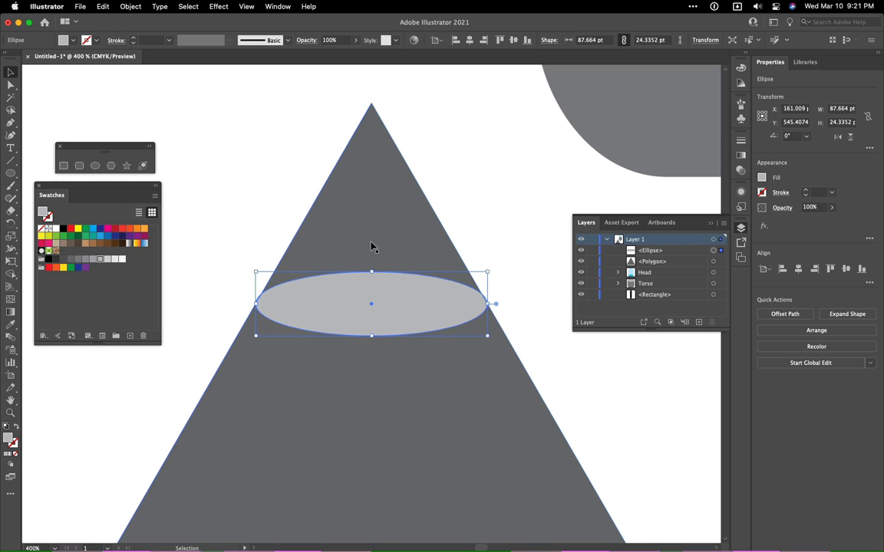
click(462, 217)
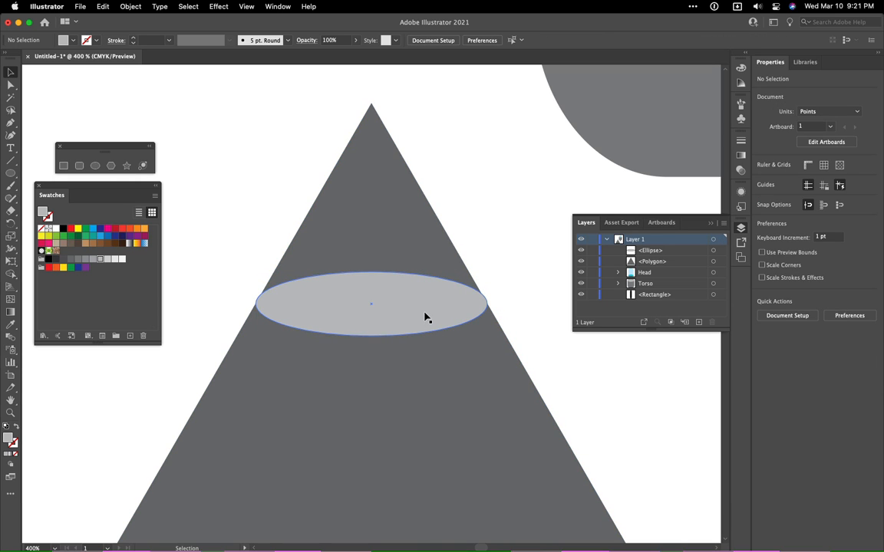
Duplicate the ellipse straight down onto the triangle's base and enlarge the copy from its center to about 252 by 60 pt
key(super+minus)
key(super+minus)
key(super+minus)
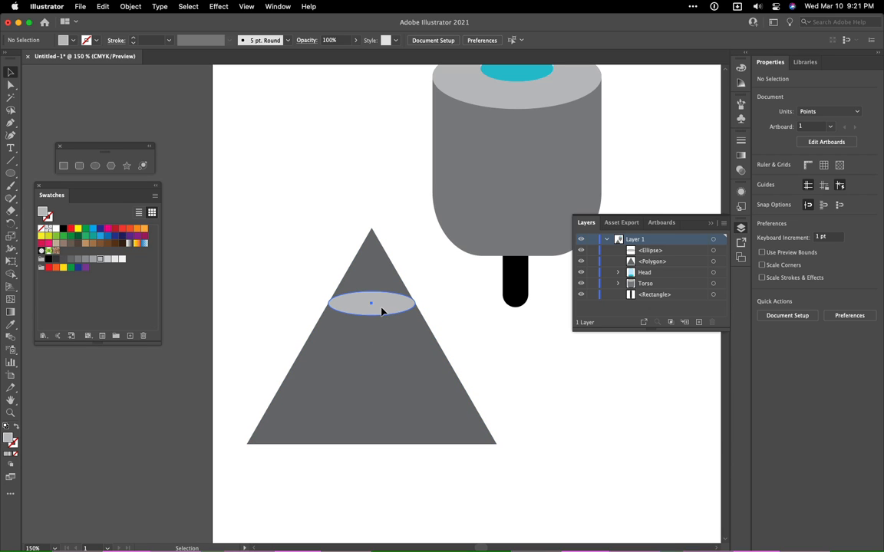
drag(381, 310, 381, 451)
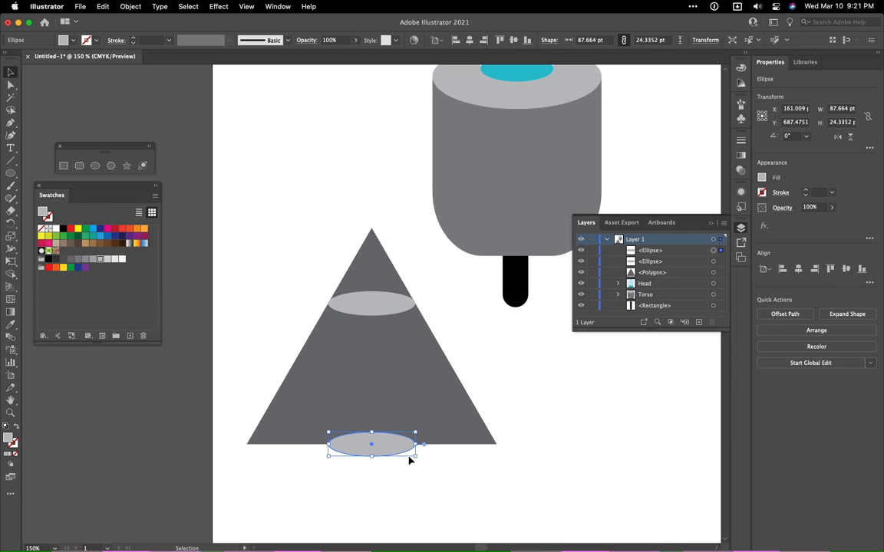
drag(415, 444, 497, 446)
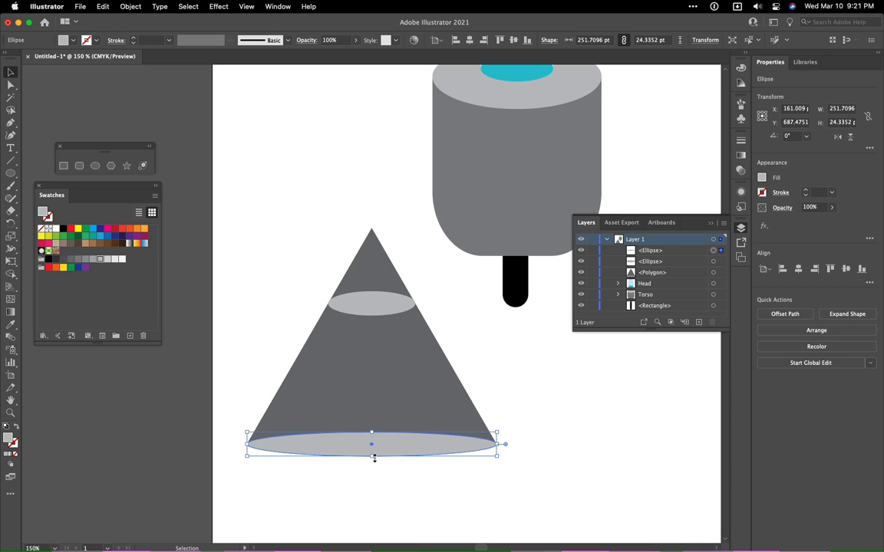
drag(372, 457, 371, 474)
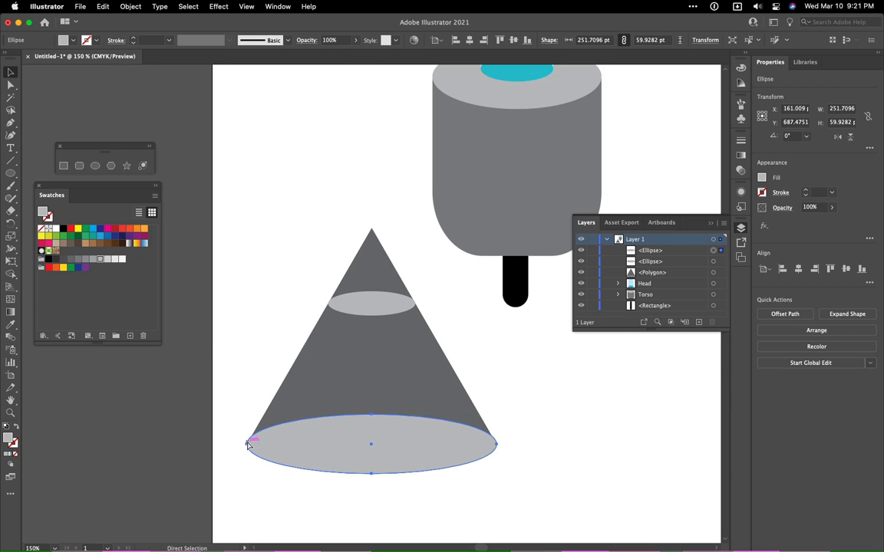
Move the swatches out of the way and shift the base ellipse slightly down along the triangle's base
key(super+equal)
key(super+equal)
drag(123, 189, 292, 409)
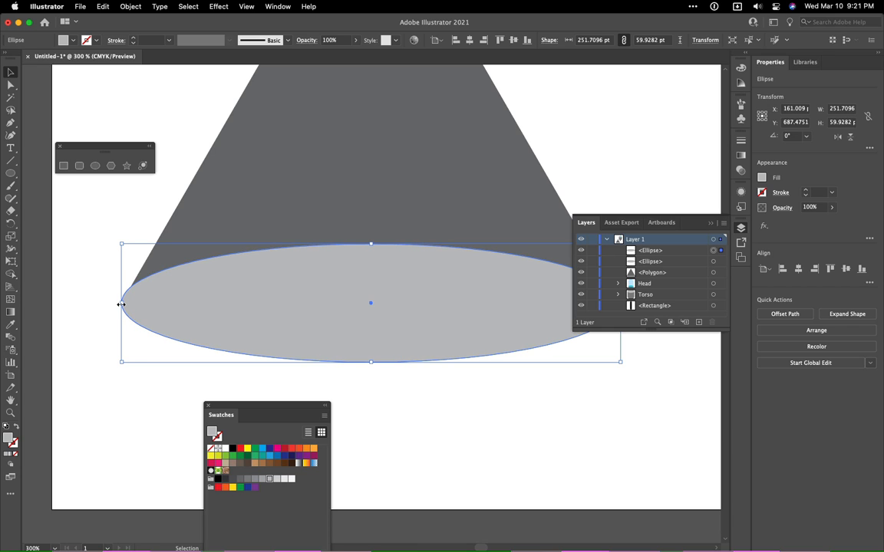
drag(122, 305, 122, 304)
mouse_move(331, 292)
mouse_down()
mouse_move(329, 285)
mouse_move(329, 294)
mouse_up()
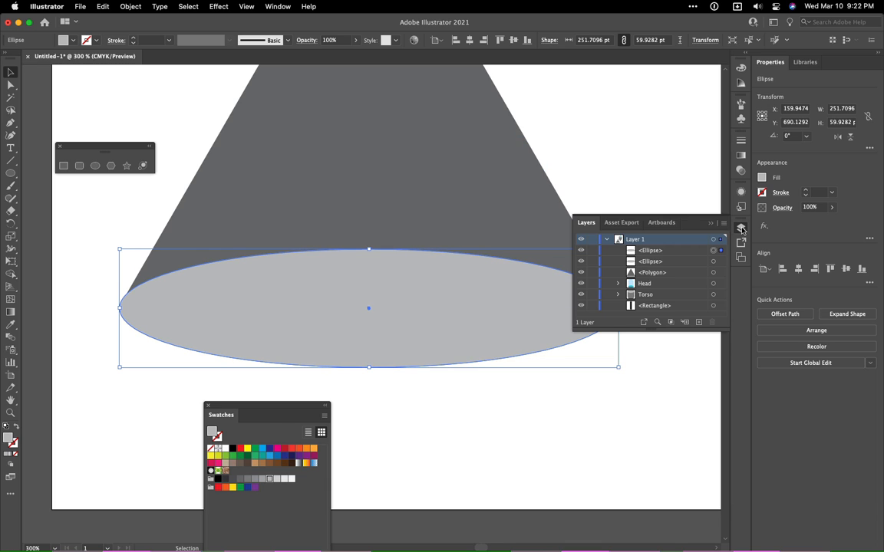
Align the triangle and the base ellipse on their horizontal centers
click(740, 229)
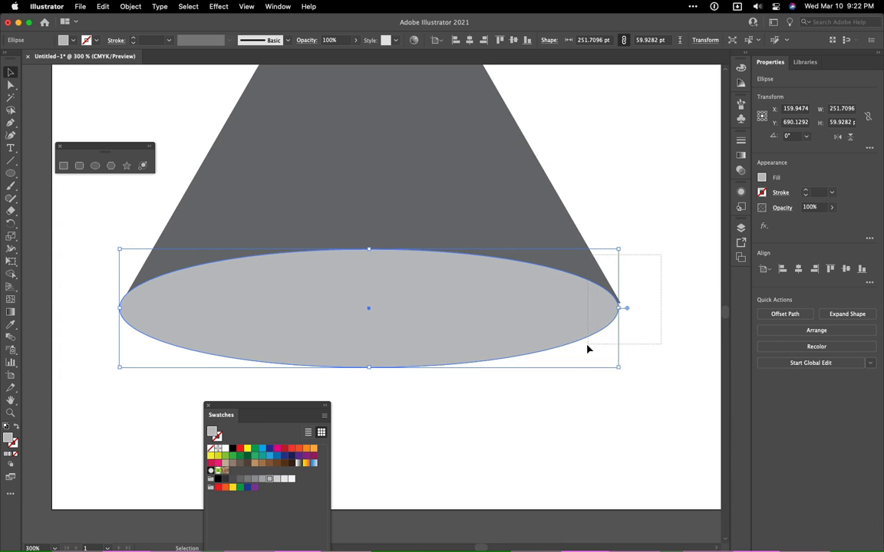
key(super+a)
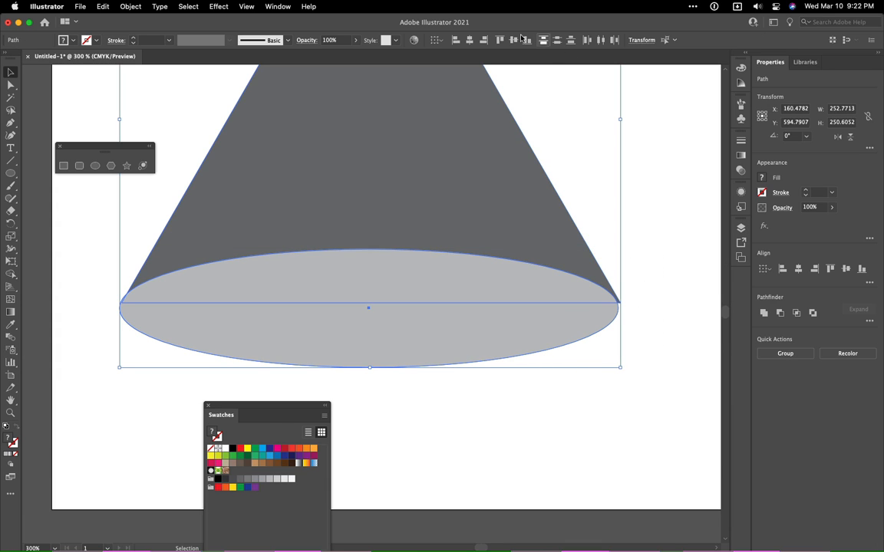
click(470, 40)
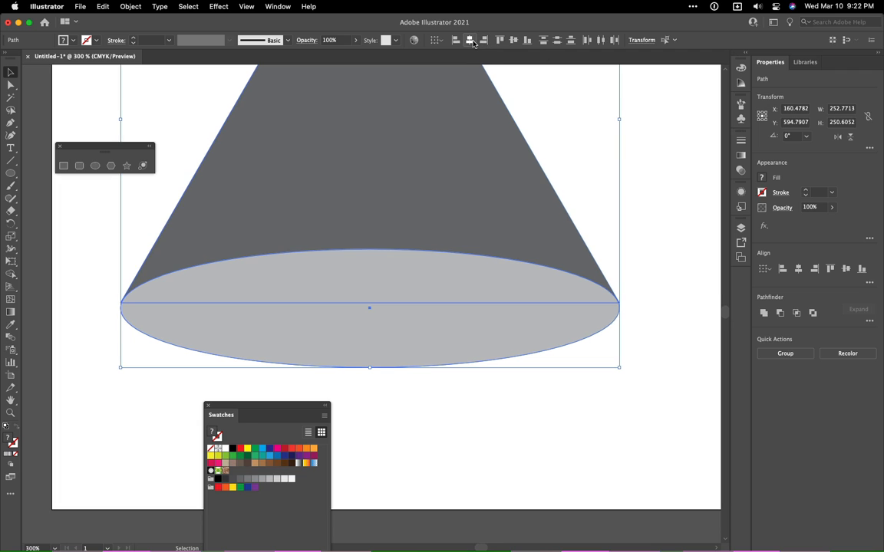
click(637, 254)
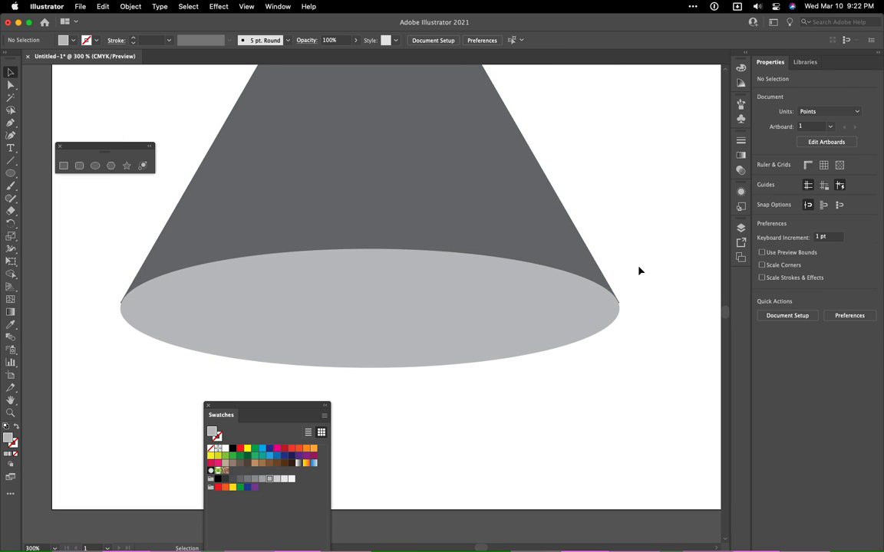
Narrow the triangle symmetrically to about 250 pt to tuck its base corners inside the base ellipse
click(528, 241)
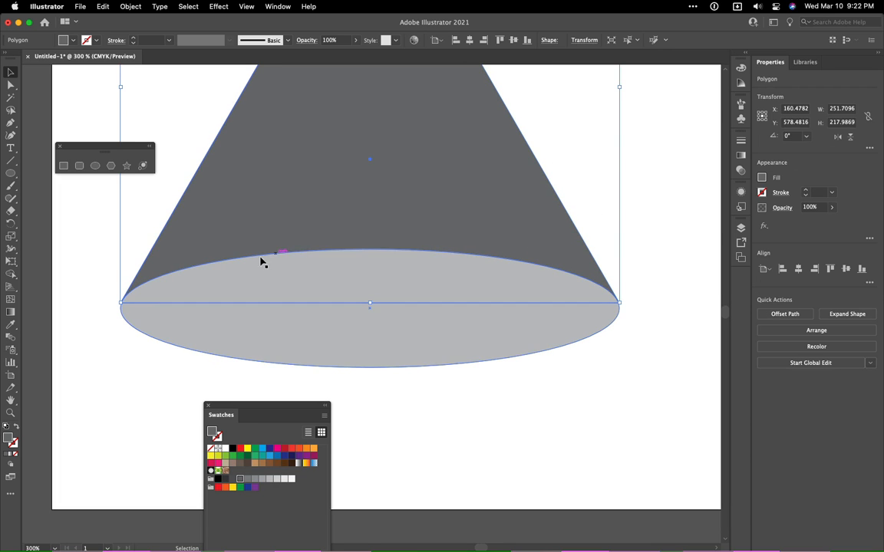
drag(120, 87, 122, 88)
click(663, 235)
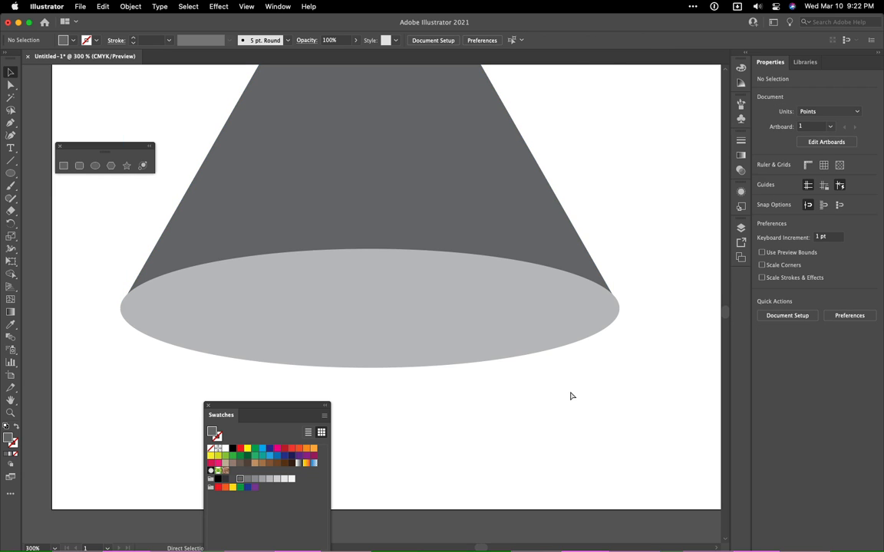
Fill the base ellipse with the triangle's dark gray
key(super+1)
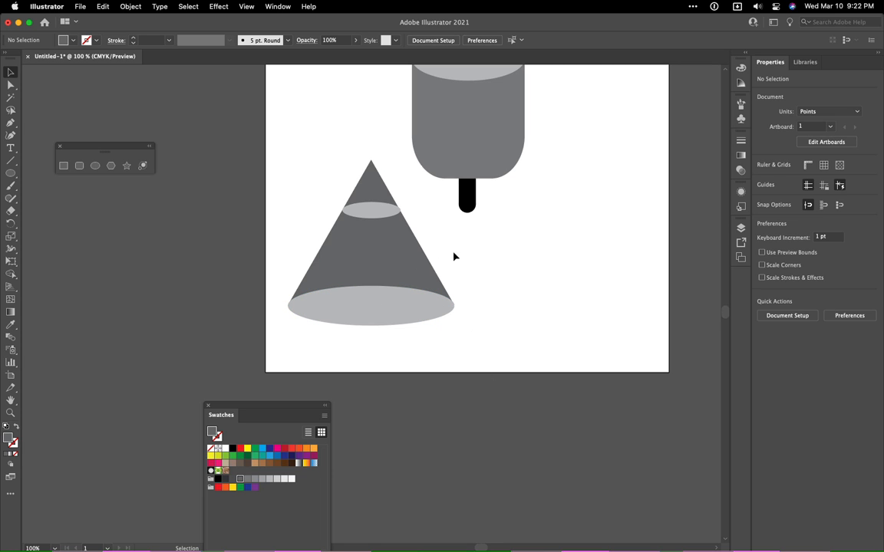
click(386, 266)
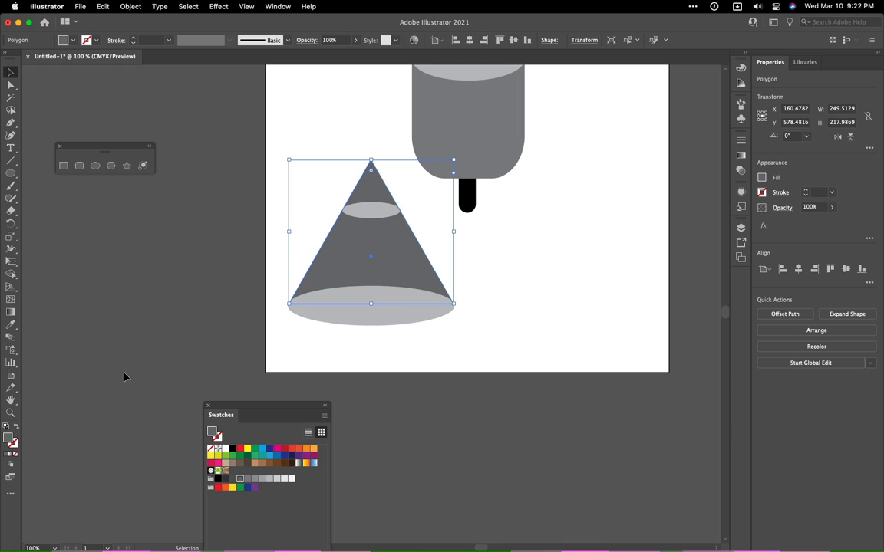
drag(6, 437, 349, 311)
Using the Shape Builder on the triangle and both ellipses, remove the tip above the small ellipse and merge the base ellipse into the body
drag(476, 352, 287, 282)
click(355, 135)
drag(355, 135, 396, 367)
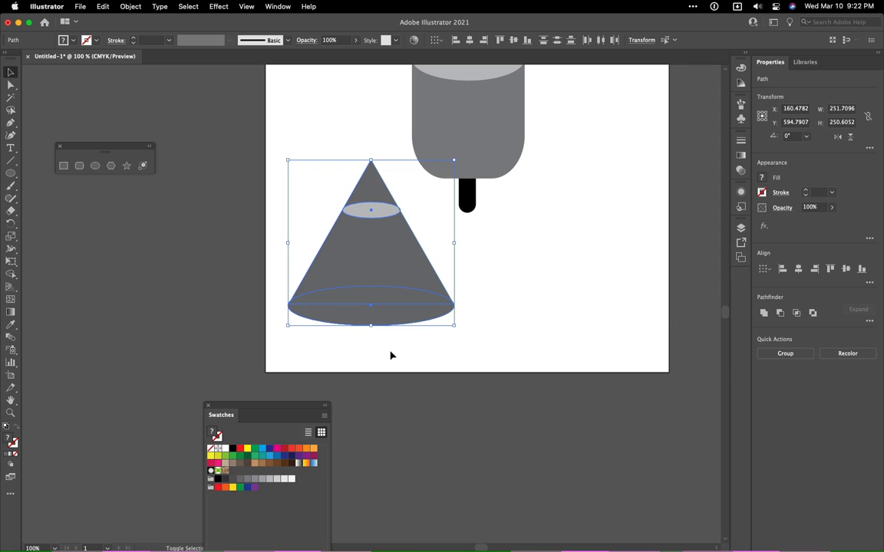
key(shift+m)
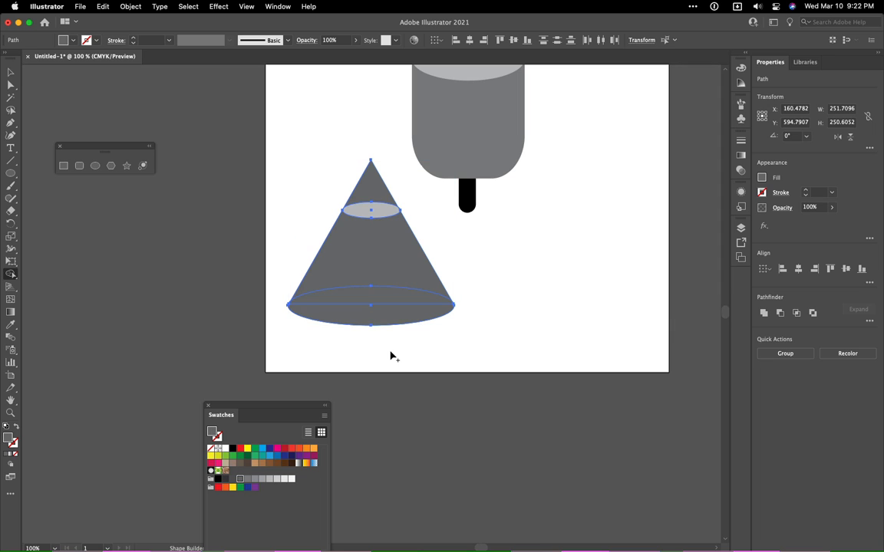
alt+click(371, 185)
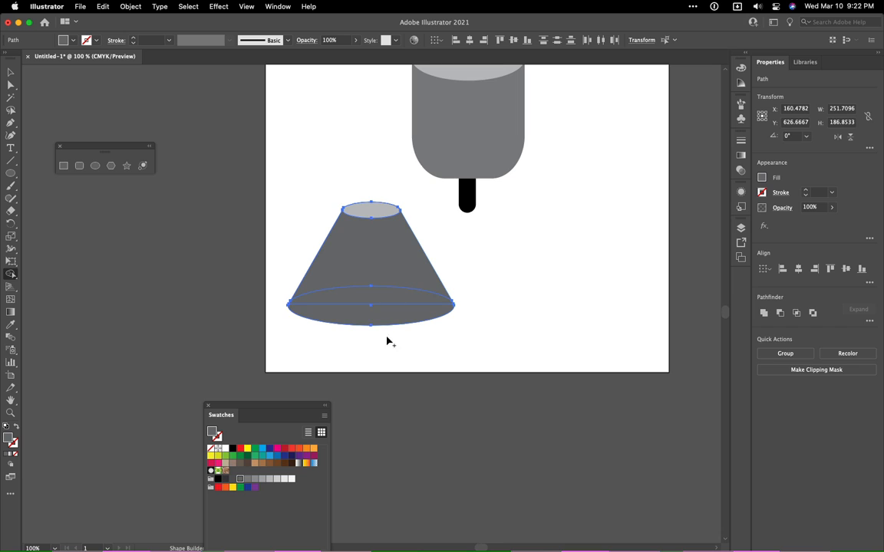
mouse_move(382, 325)
mouse_down()
mouse_move(374, 213)
mouse_move(372, 251)
mouse_up()
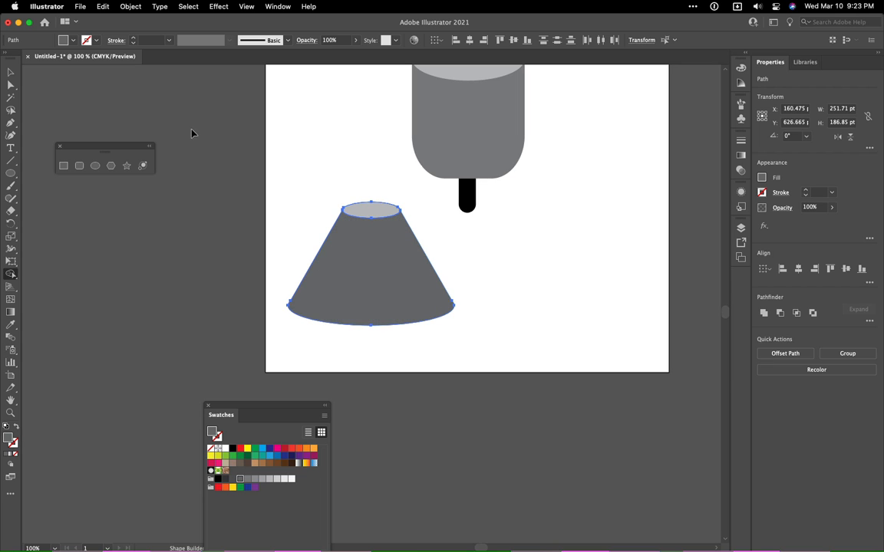
Group the dark gray cone body with its light gray top ellipse
key(v)
click(319, 168)
drag(369, 282, 391, 333)
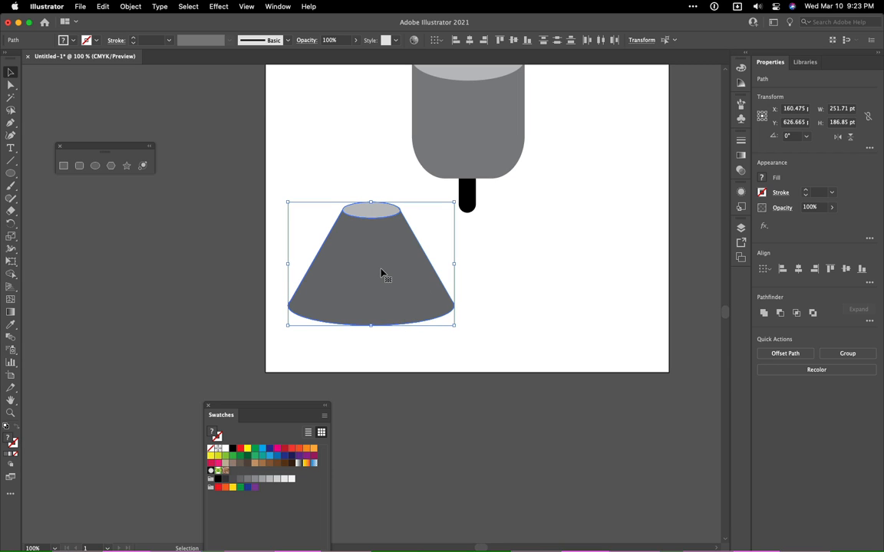
key(super+minus)
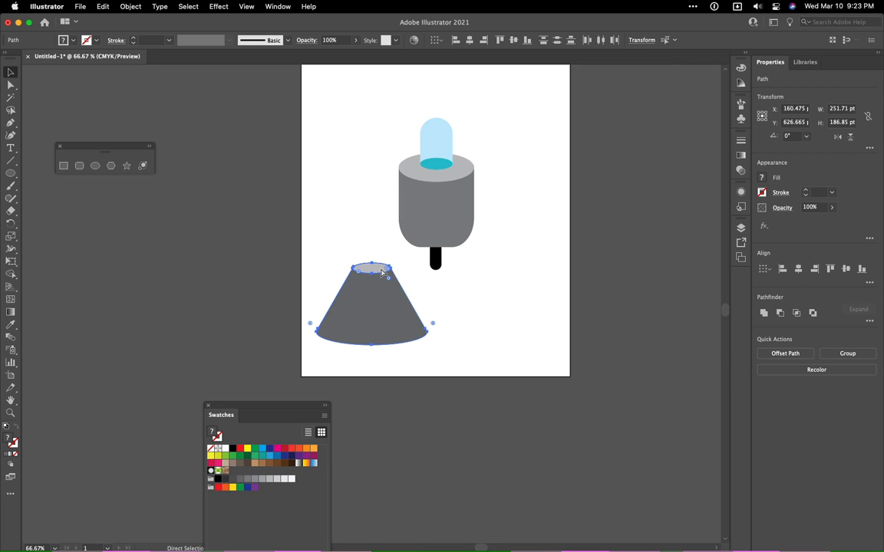
key(a)
key(super+g)
key(v)
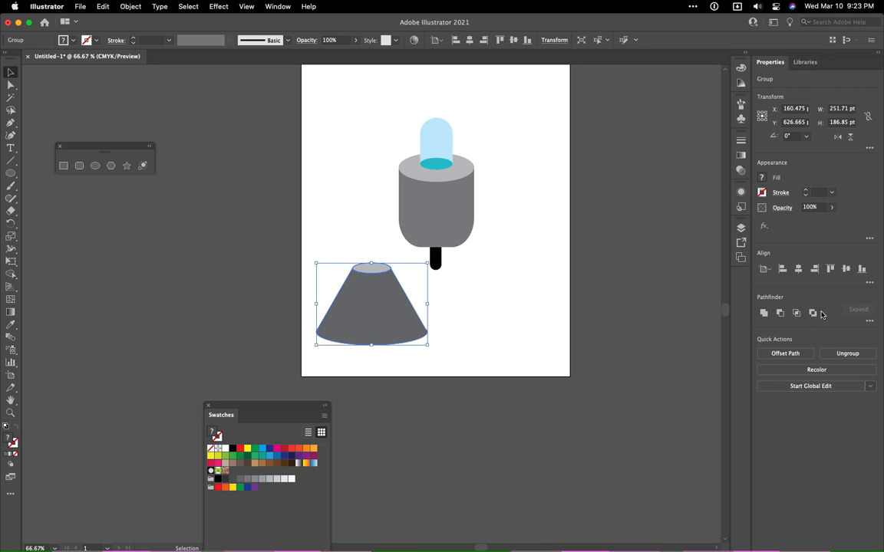
Rename the new cone group as Skirt in the layer list
click(741, 228)
double_click(651, 251)
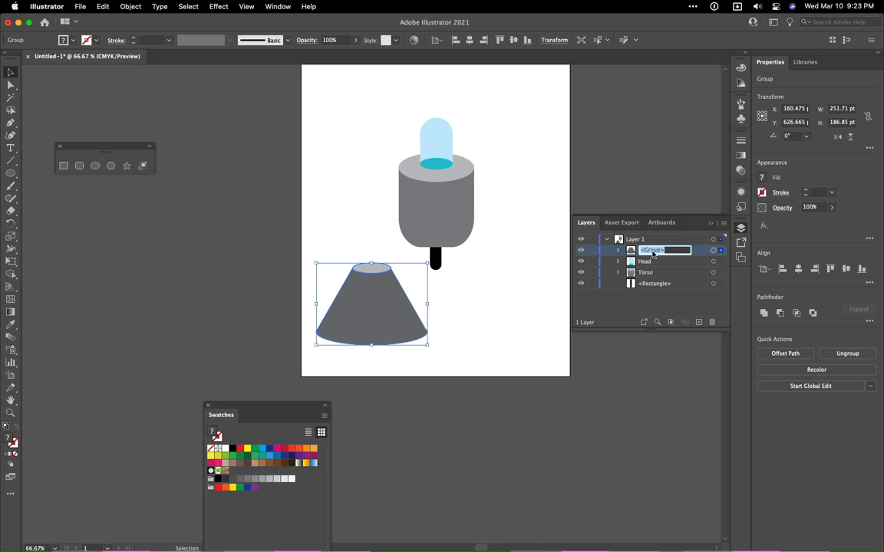
text(Skirt)
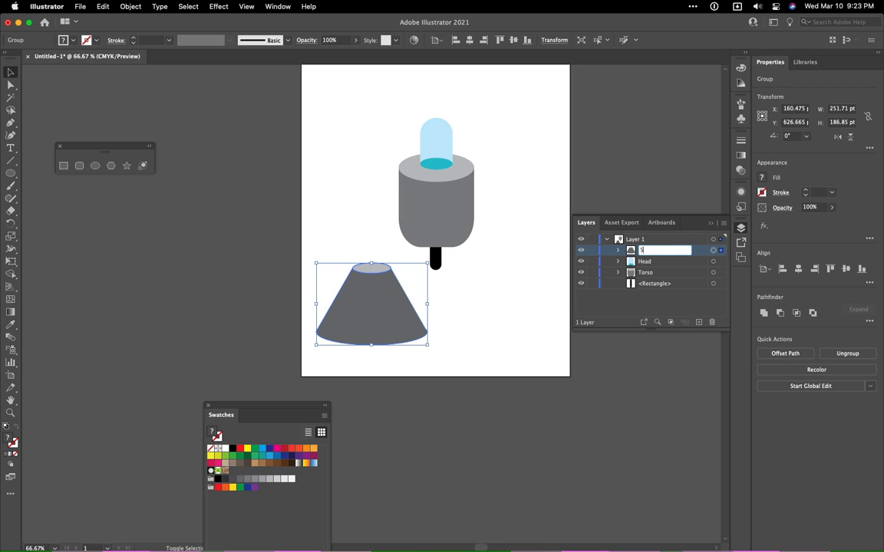
key(Return)
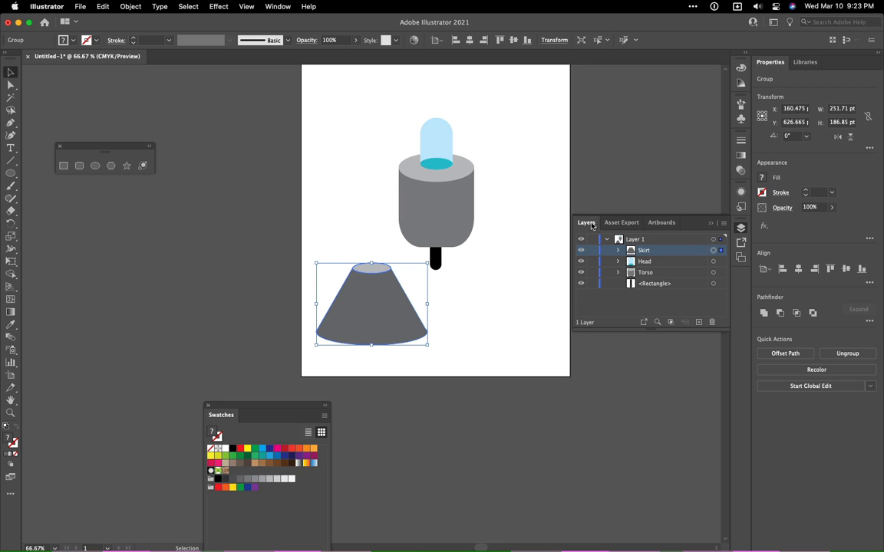
Move the Skirt group under the torso at the black rod's lower end and send it to the back
click(356, 219)
drag(383, 302, 448, 298)
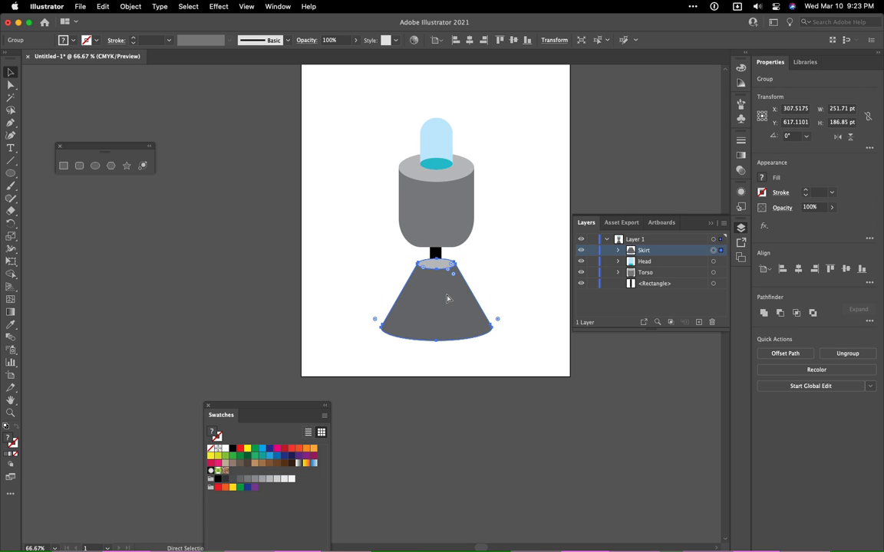
key(super+shift+bracketleft)
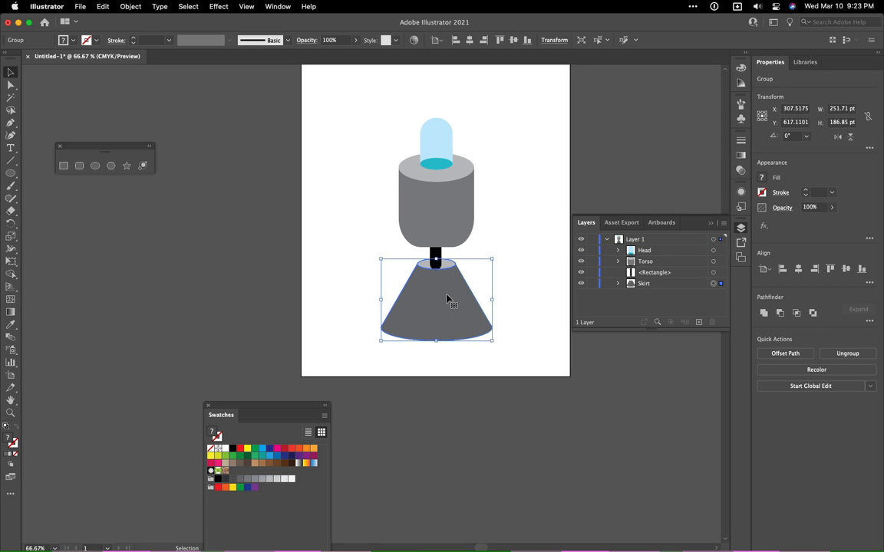
click(517, 310)
Center the Skirt horizontally at X 306 pt and lower it slightly so the rod's rounded tip sits inside its top ellipse
drag(454, 311, 452, 314)
click(523, 315)
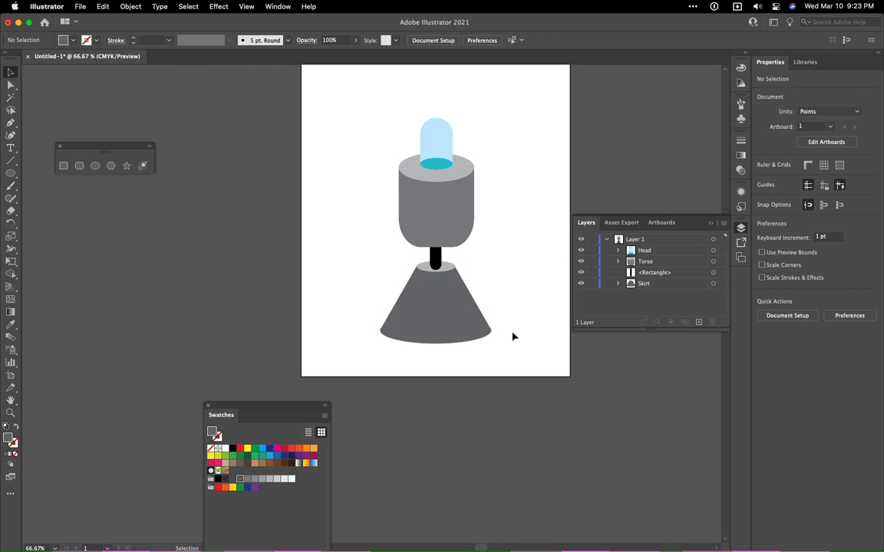
click(466, 317)
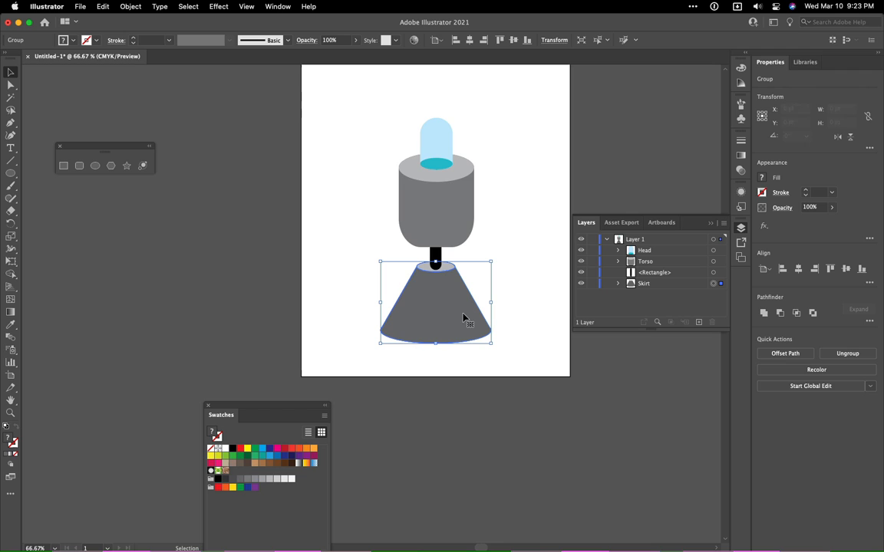
key(Down)
key(Down)
key(Down)
key(Down)
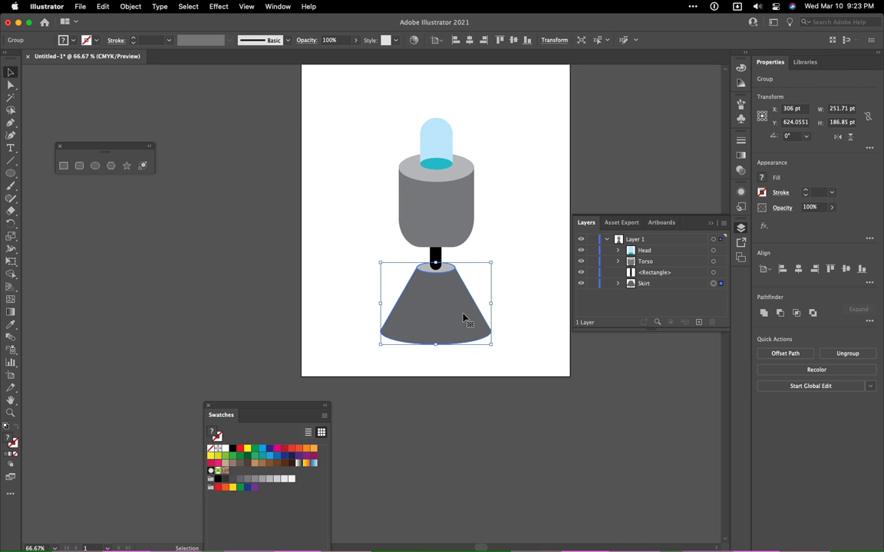
Nudge the Skirt and the black rod upward together, closer to the torso, and deselect them
drag(520, 349, 386, 265)
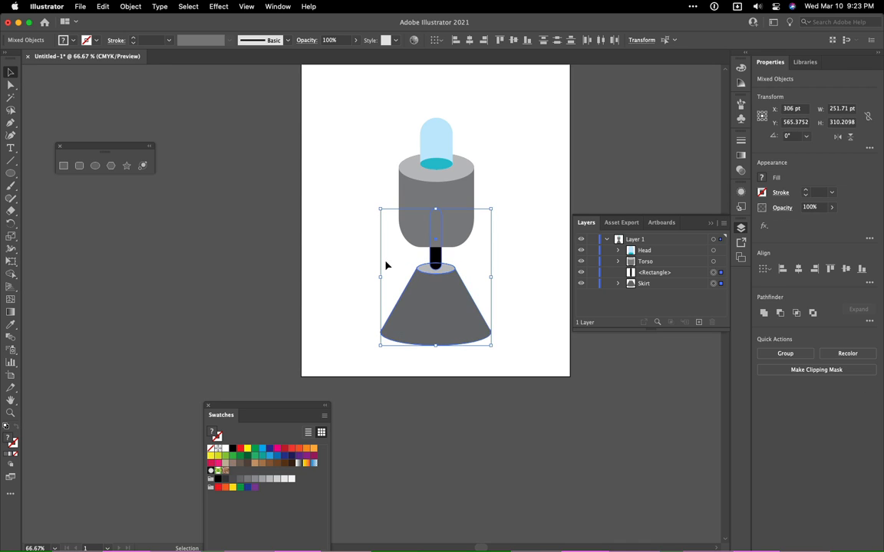
key(Up)
key(Up)
key(Up)
key(Up)
key(Up)
key(Up)
key(Up)
key(Up)
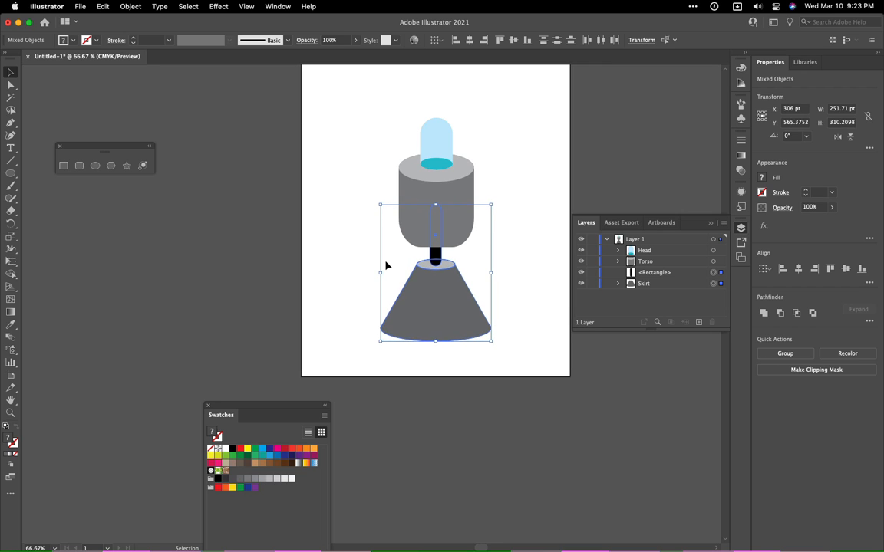
click(522, 282)
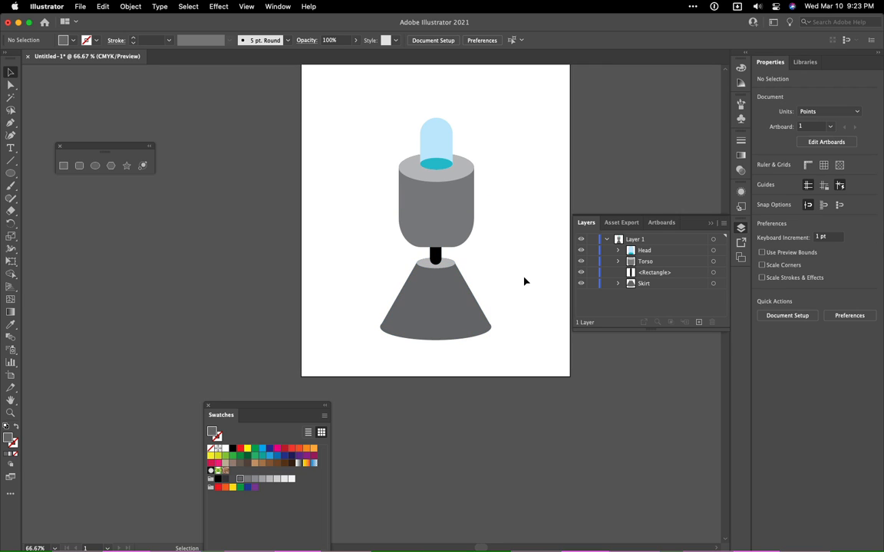